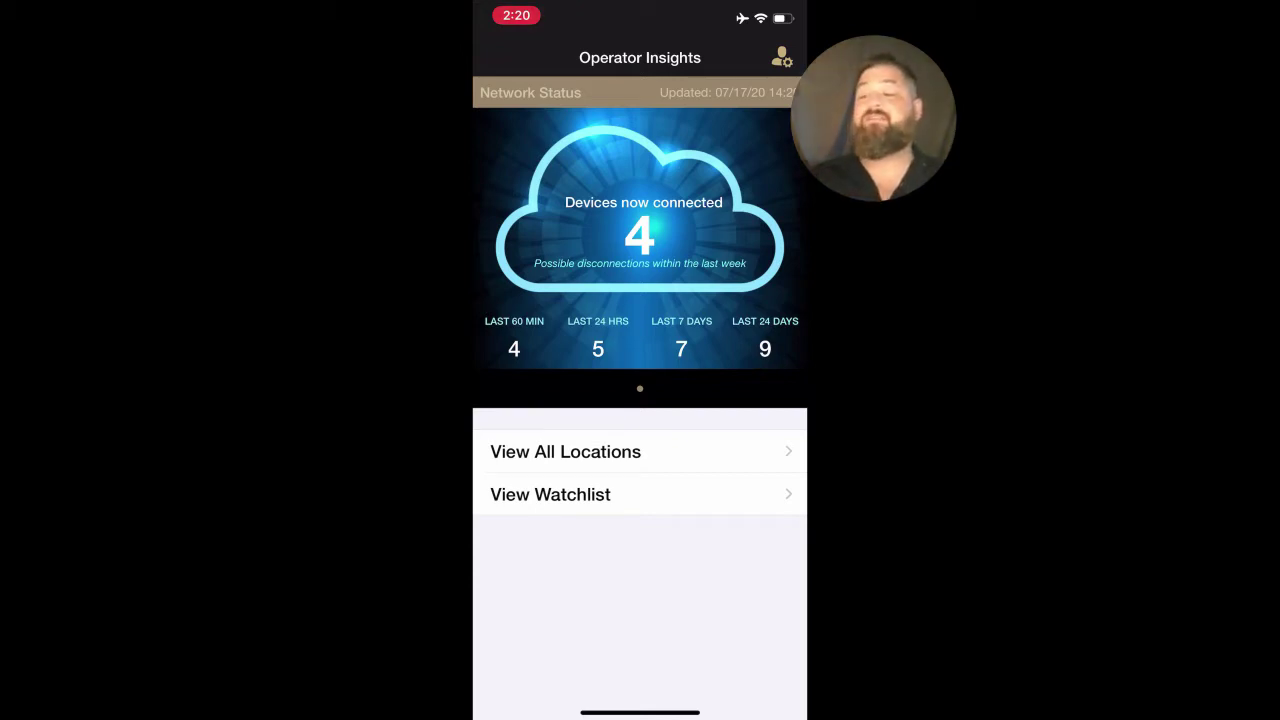
Open Kapil's Location from the full list of jukebox locations.
left_click(565, 451)
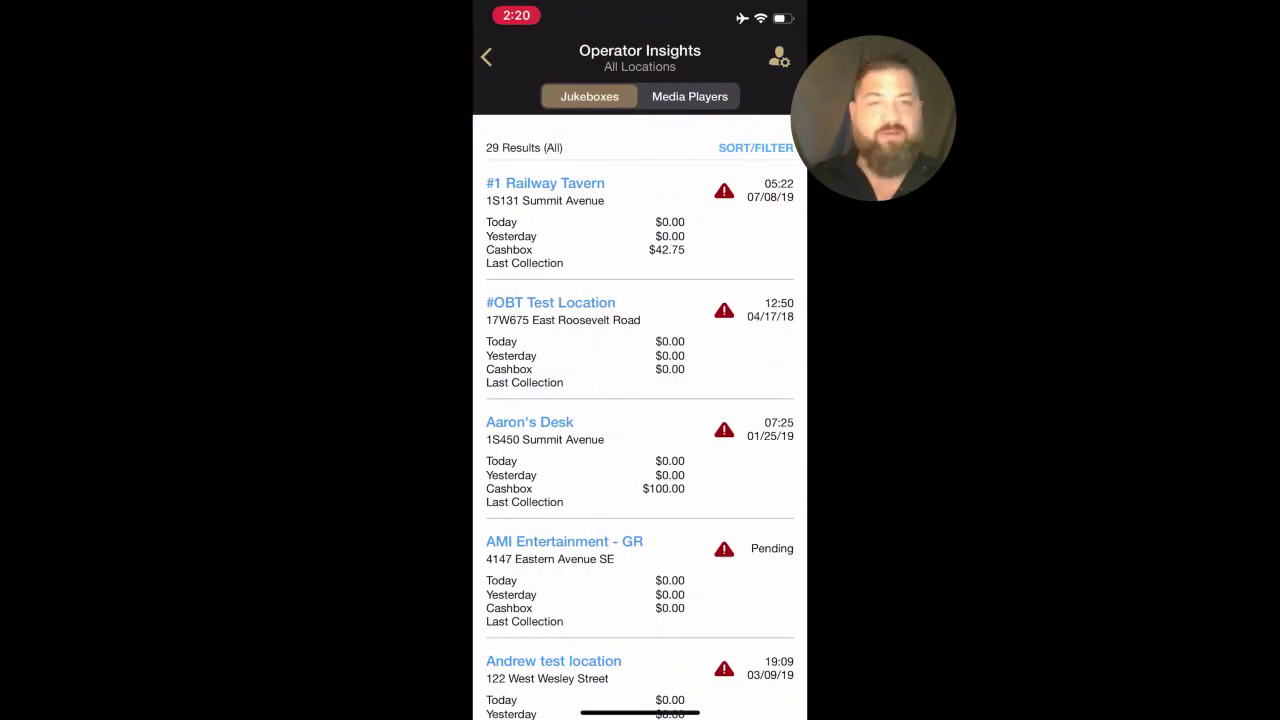
scroll(640, 440, "down", 10)
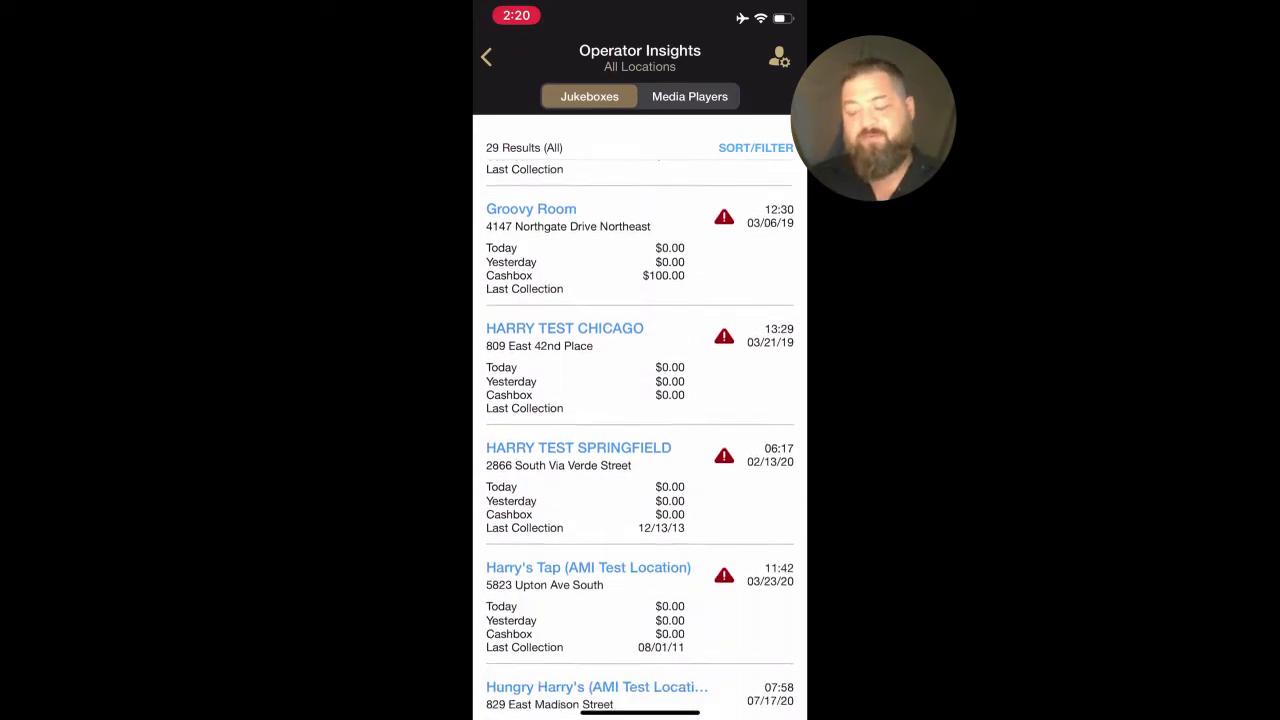
scroll(640, 440, "down", 5)
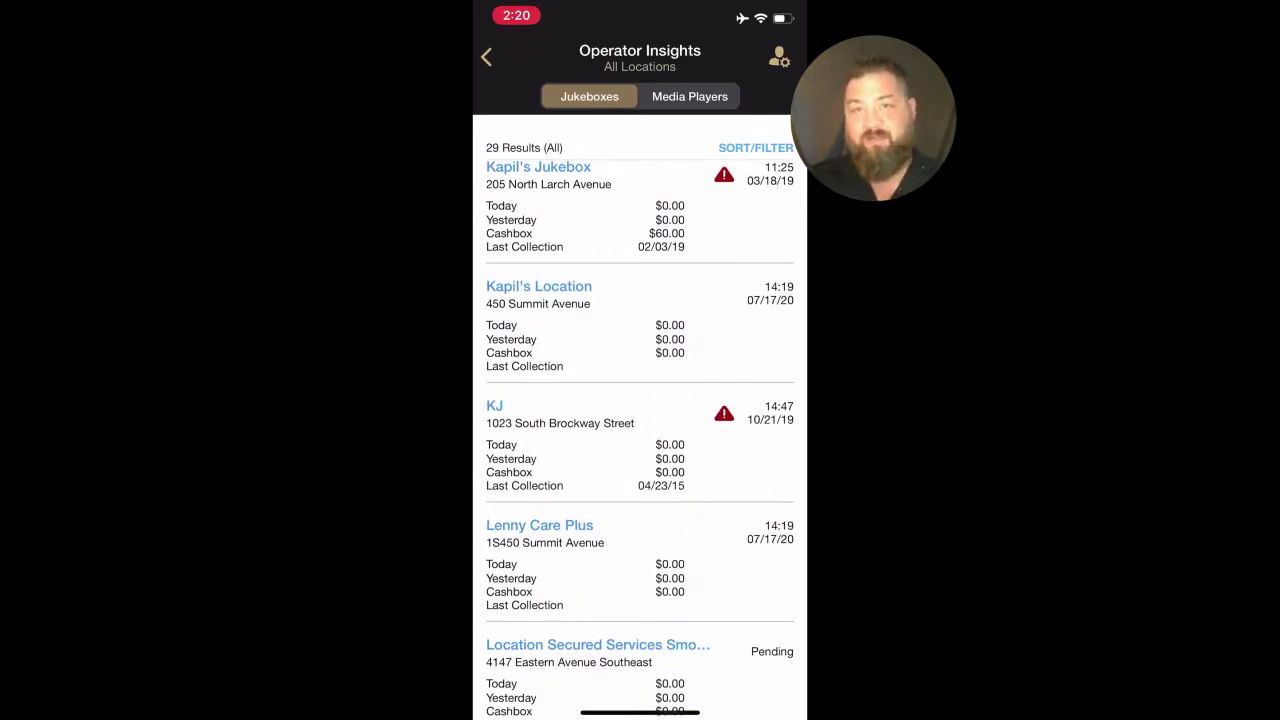
left_click(539, 286)
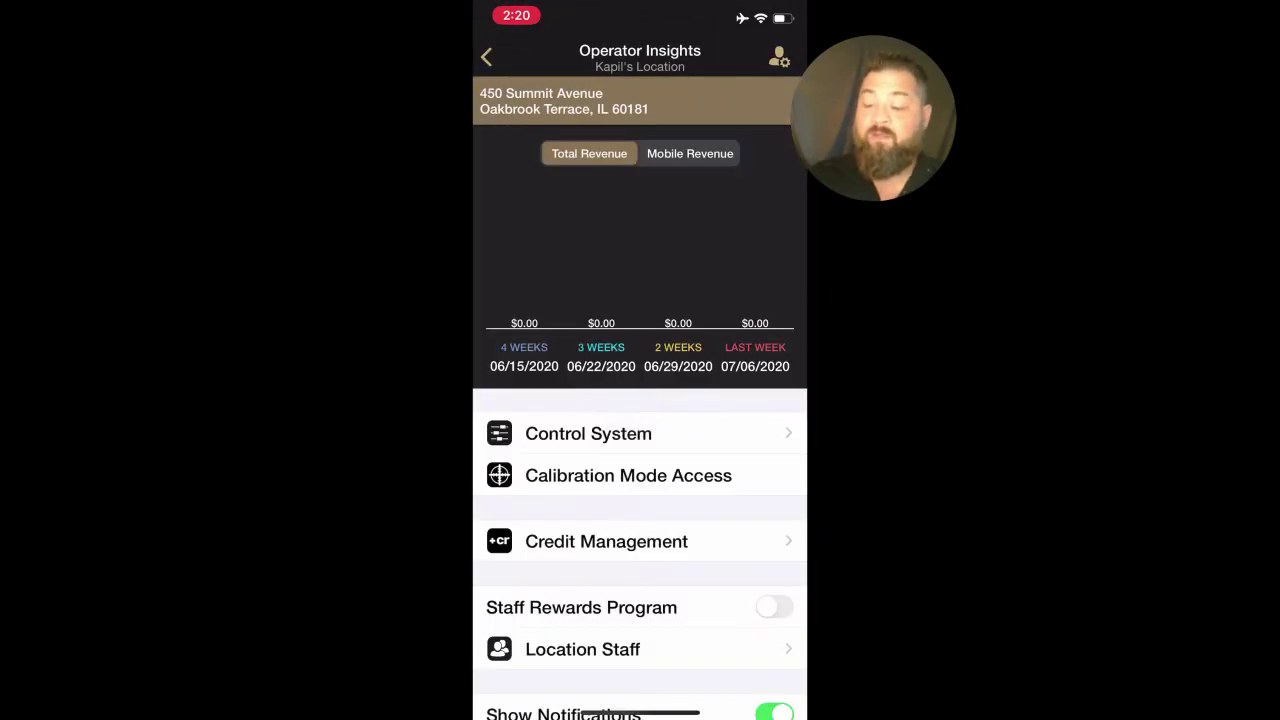
Request Calibration Mode Access for Kapil's Location jukebox from its detail page.
scroll(640, 440, "down", 3)
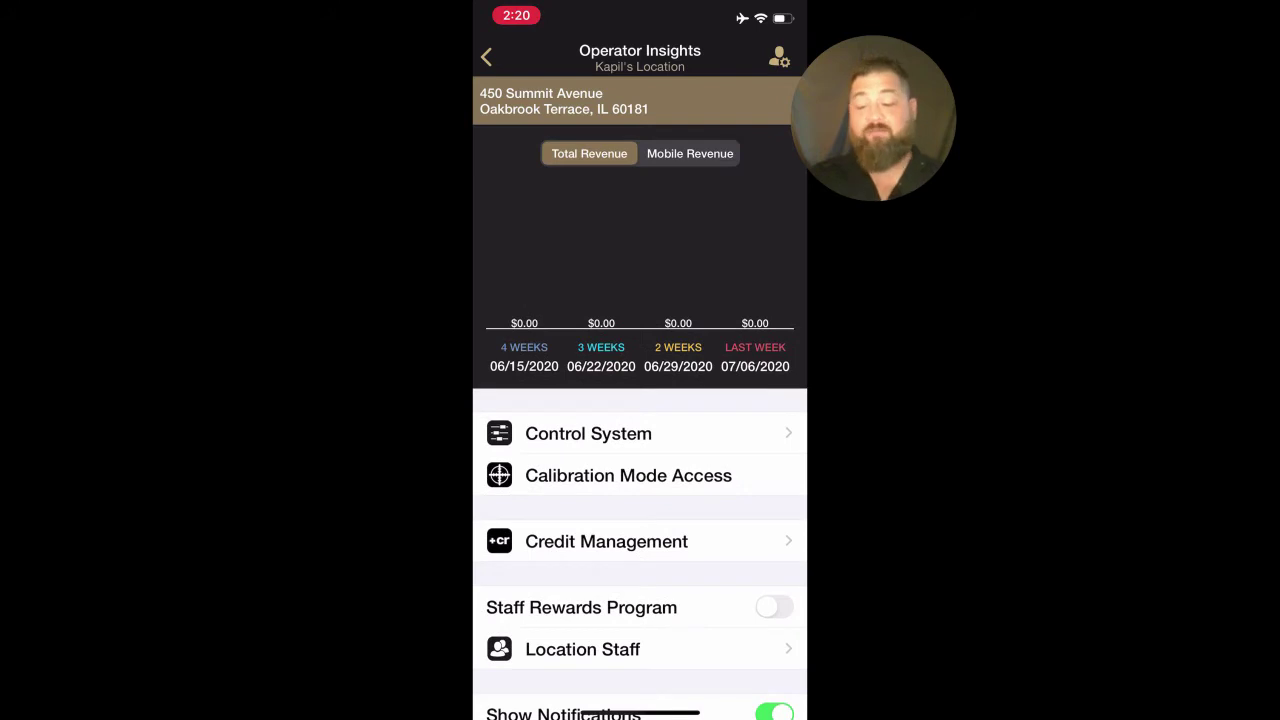
scroll(640, 440, "down", 3)
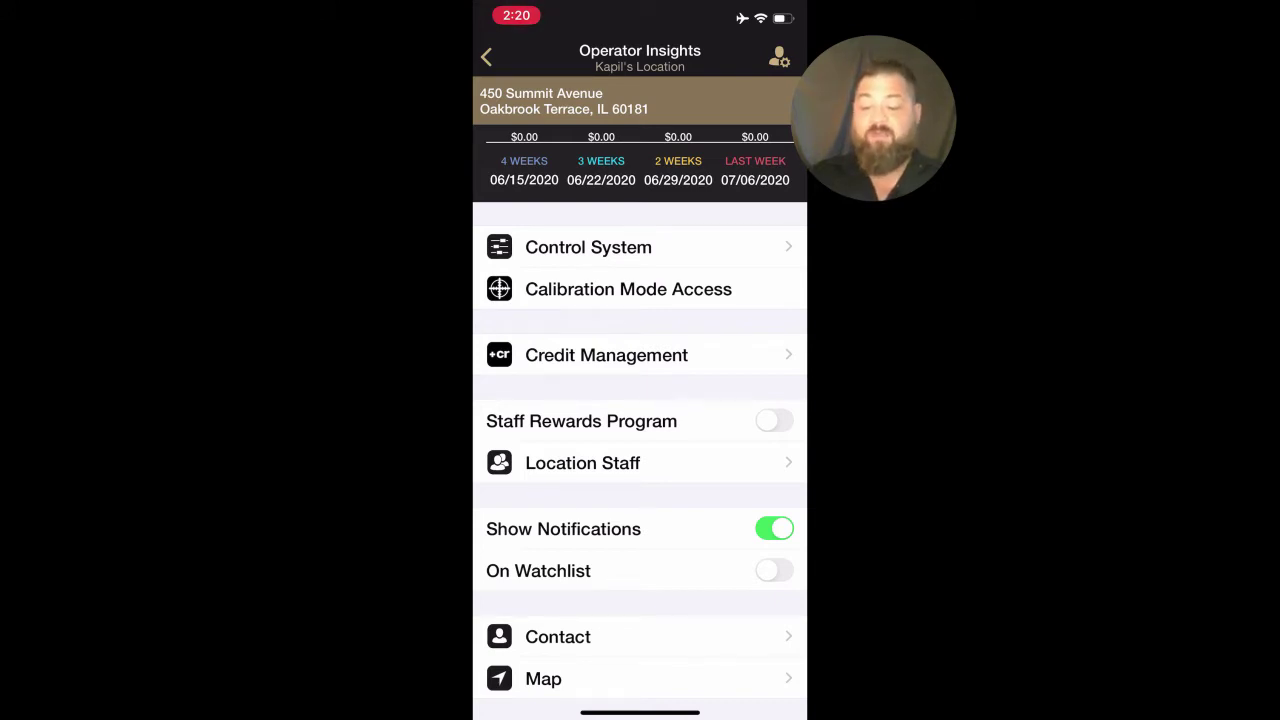
left_click(628, 289)
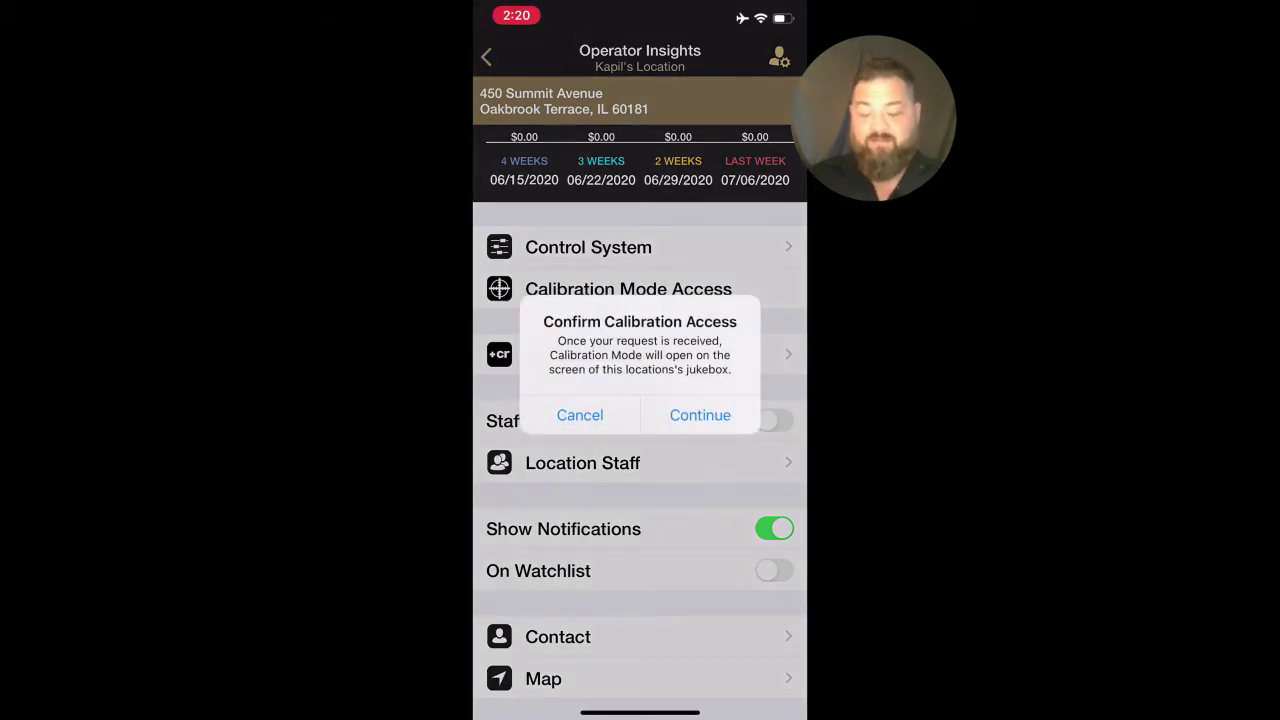
Confirm the calibration access request with Continue to launch Calibration Mode.
left_click(700, 415)
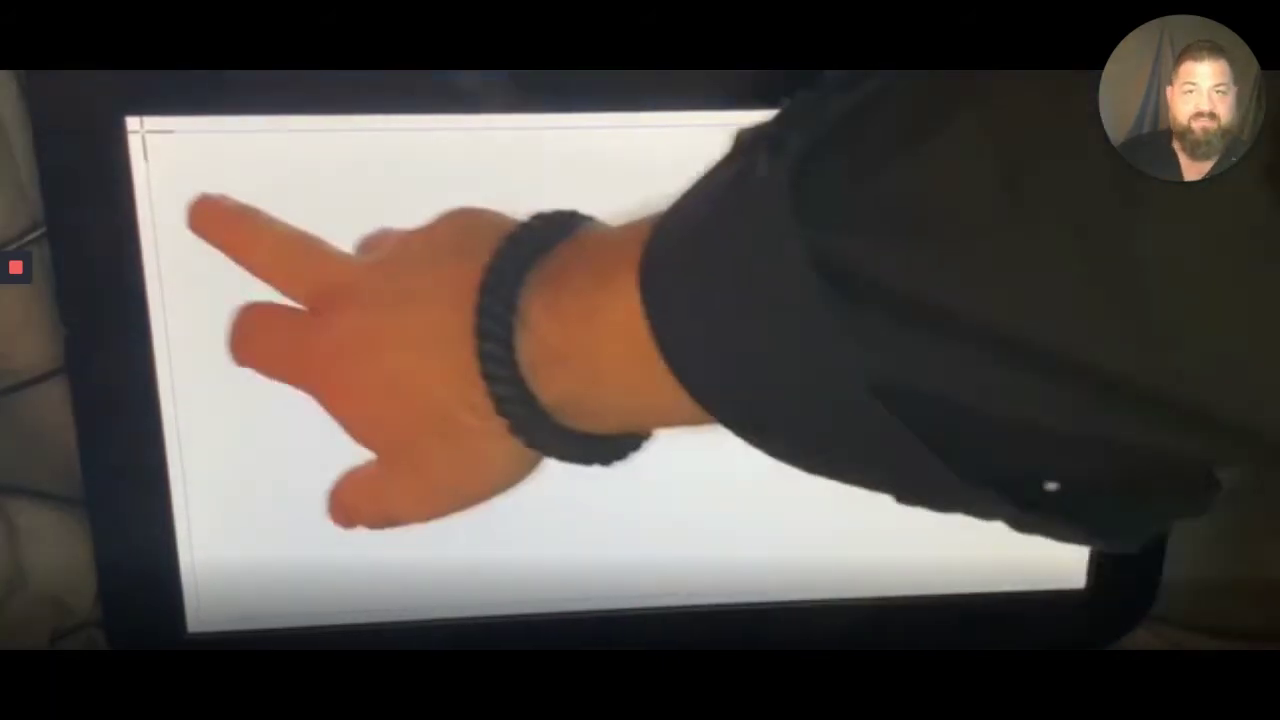
Tap the first calibration crosshair on the jukebox touchscreen.
left_click(145, 133)
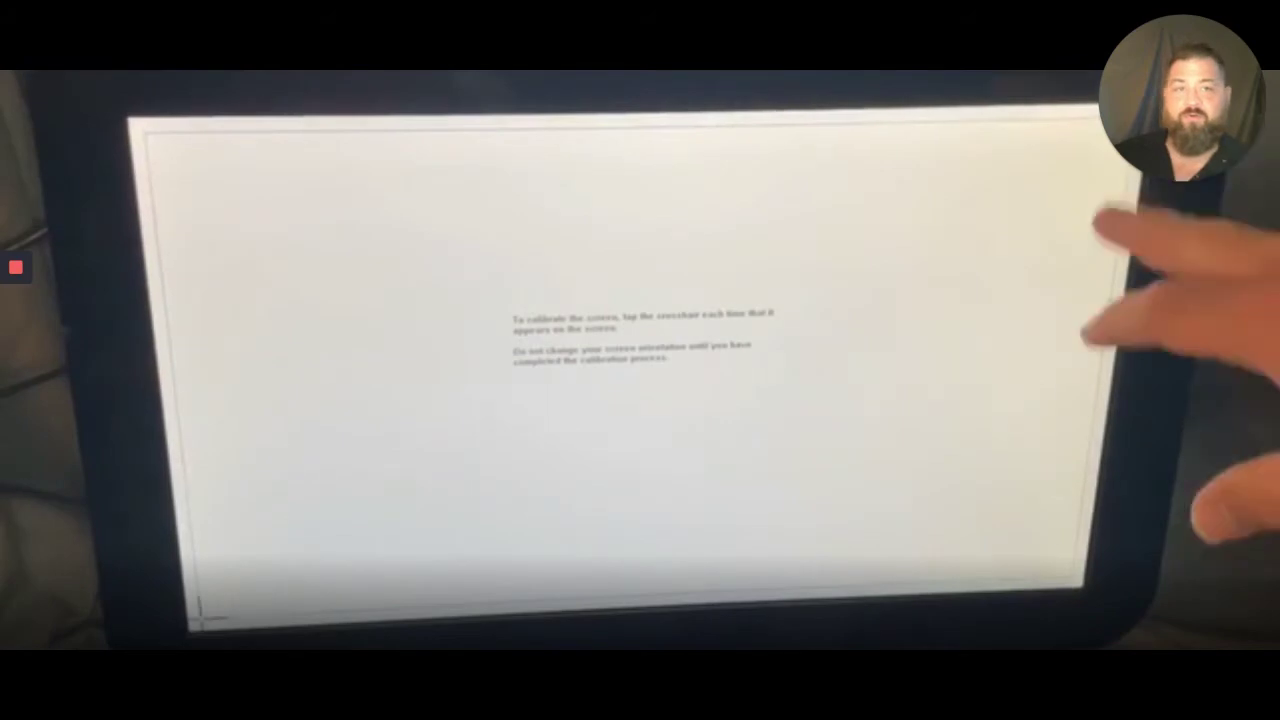